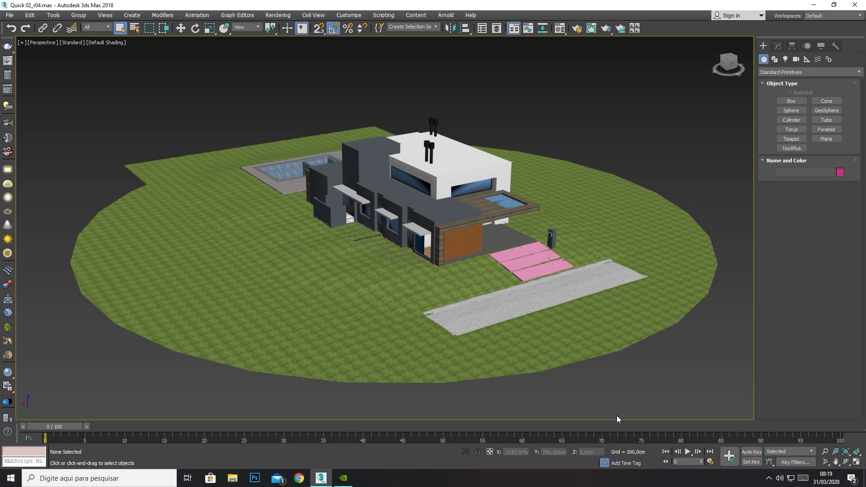
Check the Units Setup and System Unit Setup dialogs, closing them unchanged
left_click(347, 15)
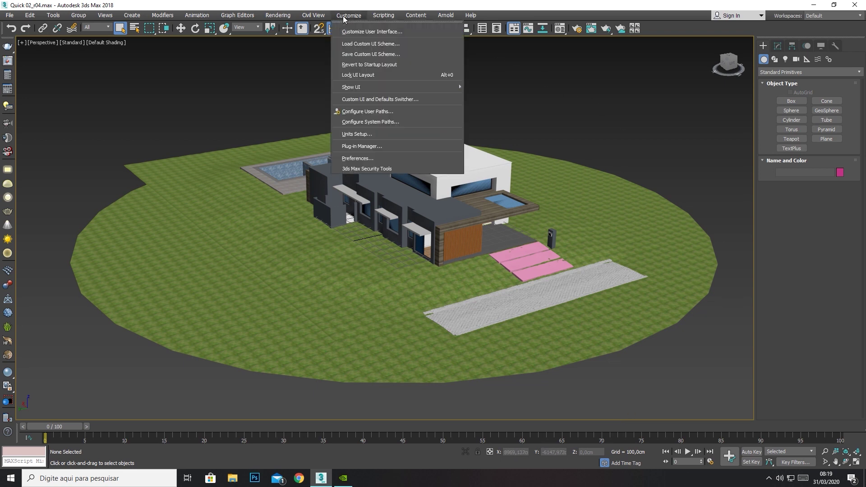
left_click(365, 135)
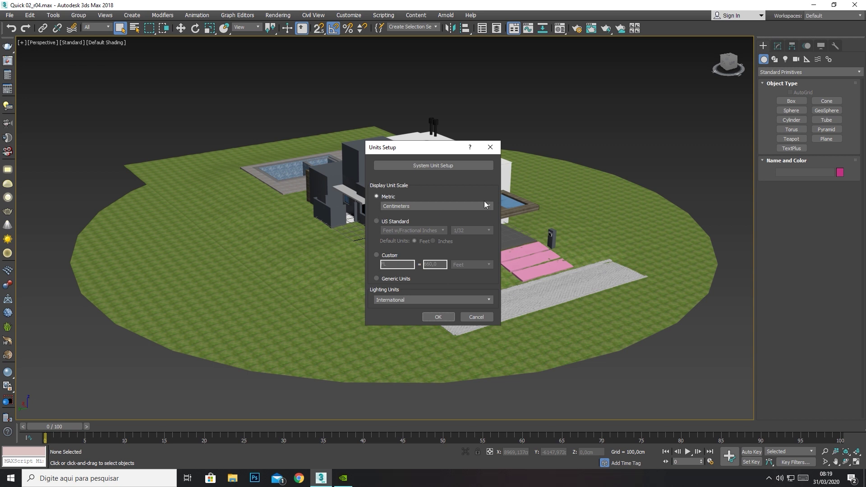
left_click(451, 165)
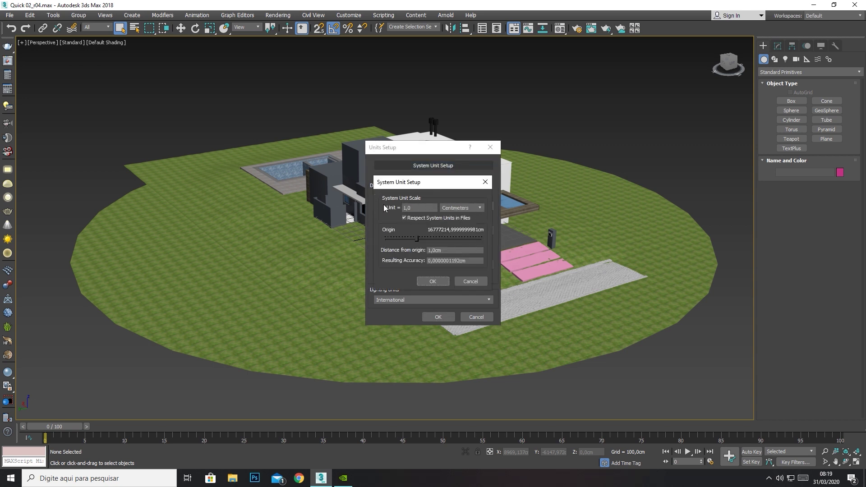
left_click(437, 280)
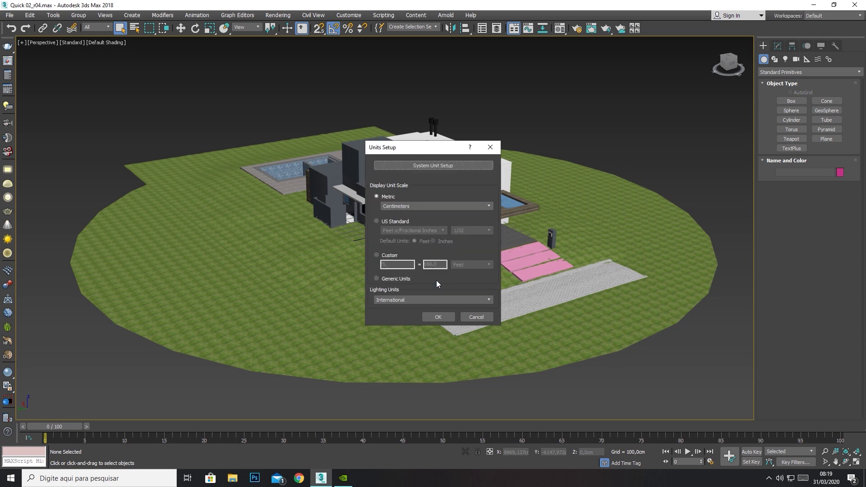
left_click(446, 315)
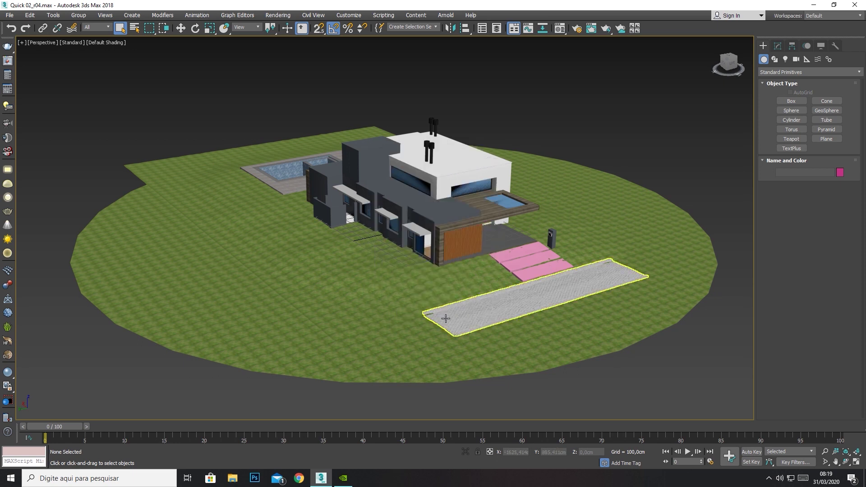
Set display units to Metric Centimeters and system units to 1 Unit = 1.0 Centimeters
left_click(350, 15)
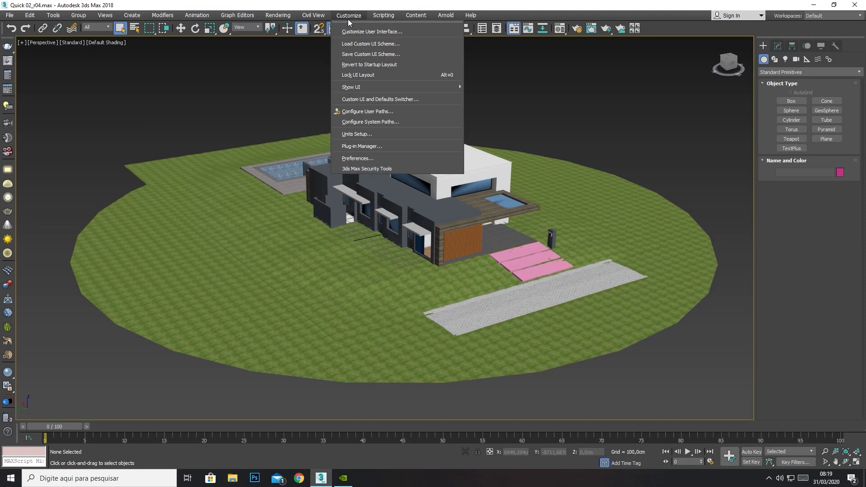
left_click(356, 134)
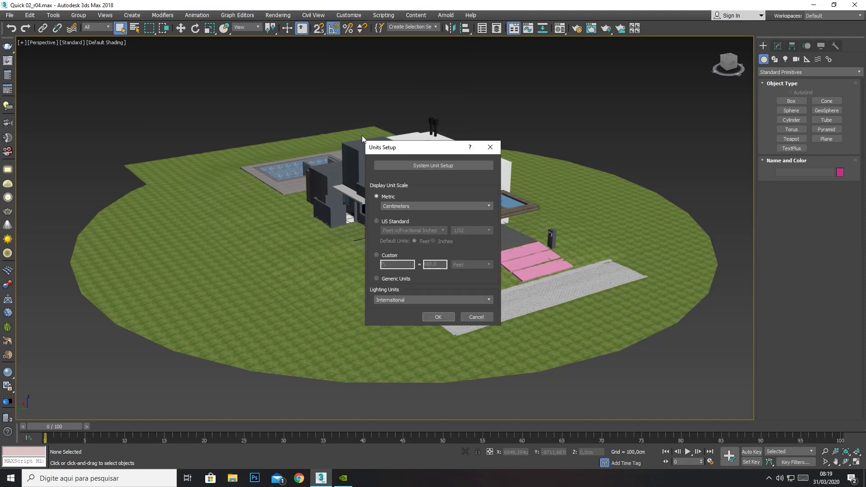
left_click(489, 205)
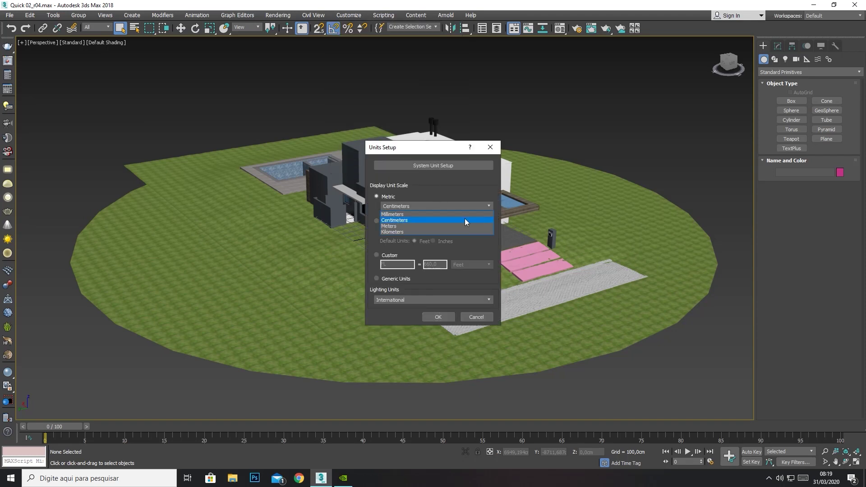
left_click(401, 205)
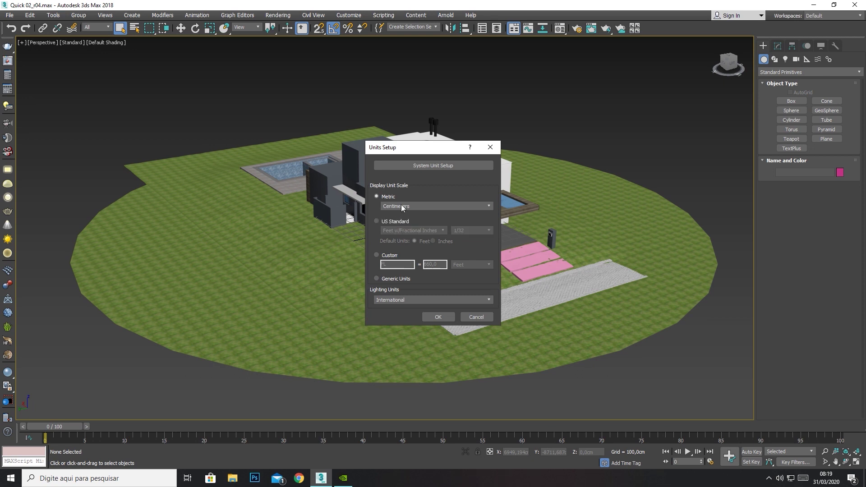
left_click(443, 167)
left_click(477, 209)
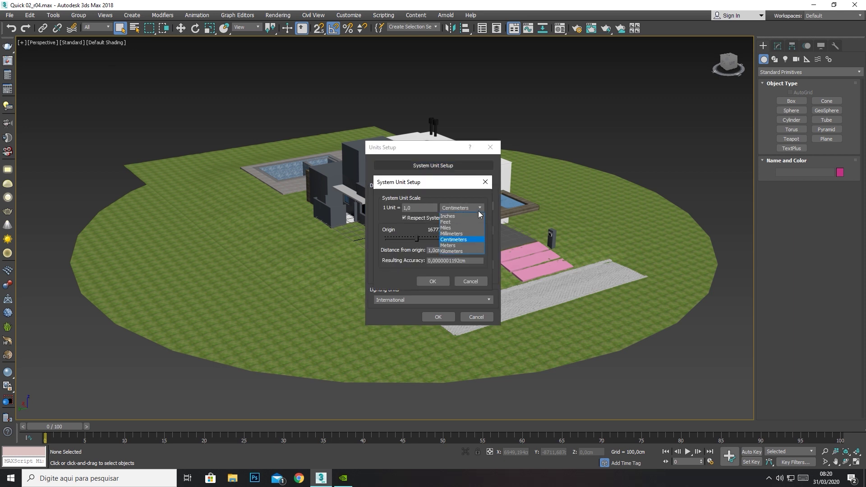
left_click(451, 239)
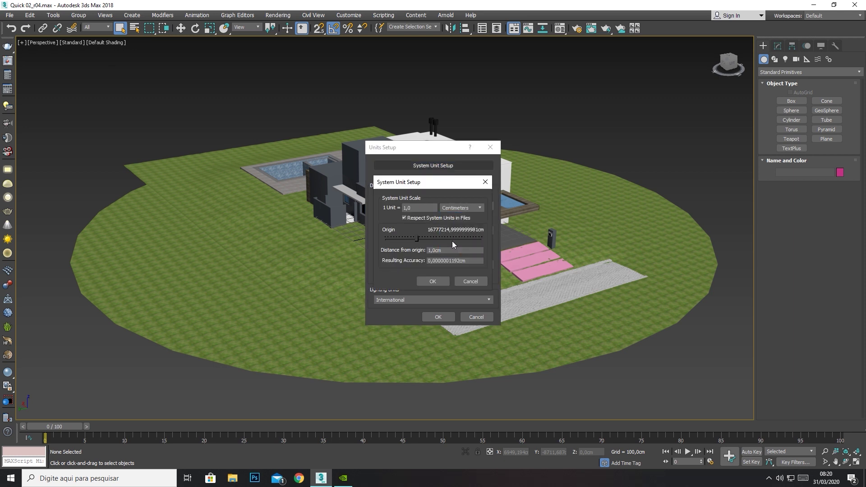
left_click(437, 279)
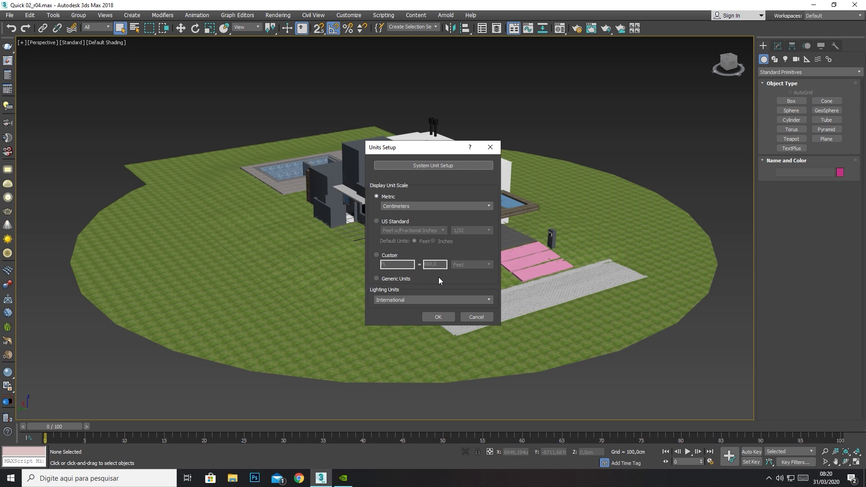
left_click(435, 316)
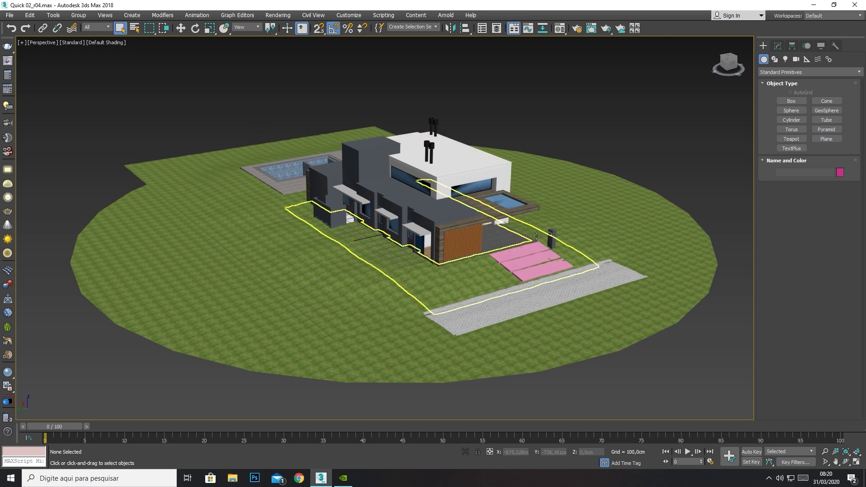
Select post Box584 beside the pink steps and switch to the Measure utility
left_click(554, 238)
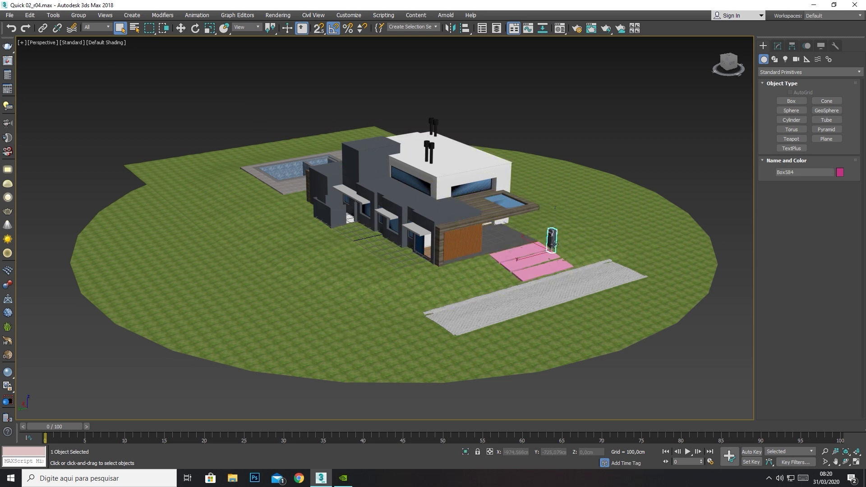
left_click(834, 47)
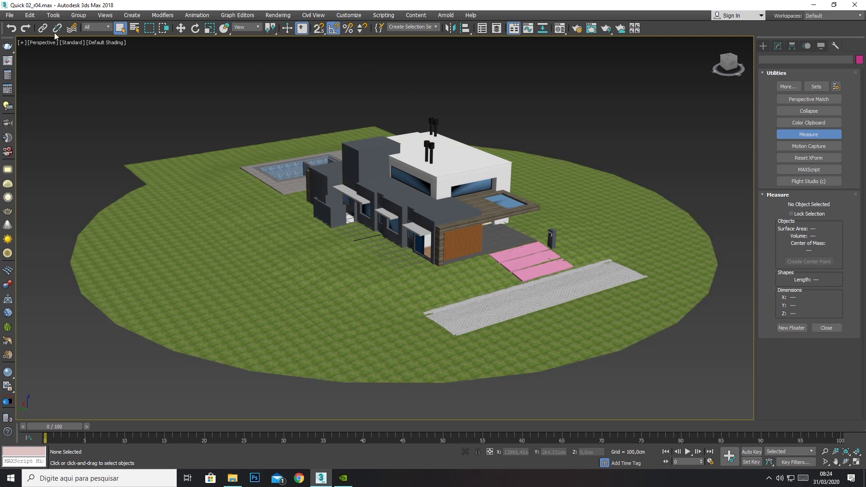
In Scene Explorer, hide all FINISHED_FINAL layers except FINISHED_FINAL_Terrain
left_click(53, 16)
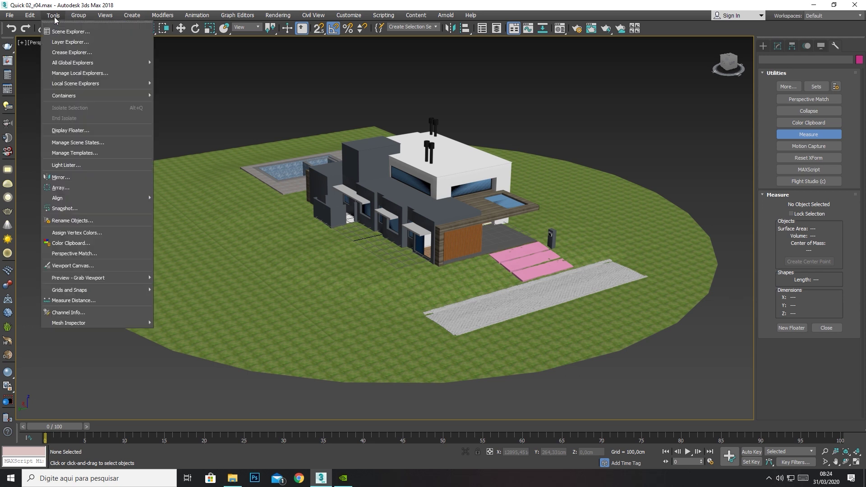
left_click(59, 42)
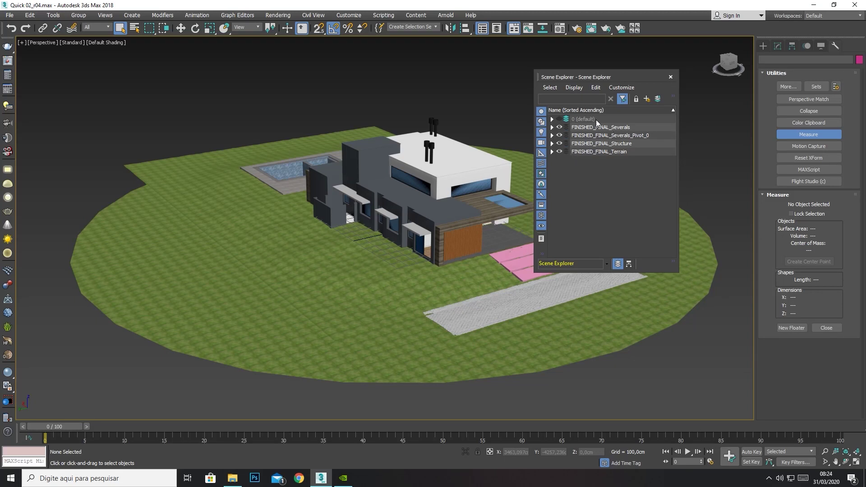
left_click(559, 127)
left_click(559, 143)
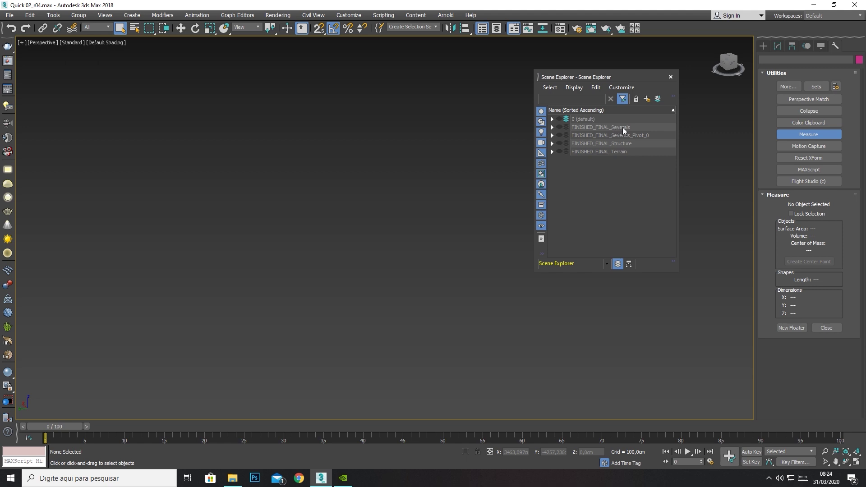
left_click(559, 151)
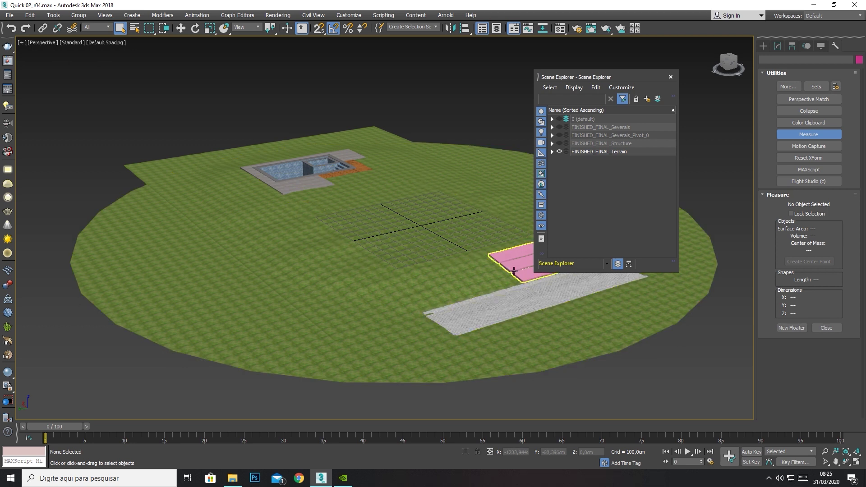
Inspect the Structure layer, then isolate the FINISHED_FINAL_Severals_Pivot_0 layer
left_click_drag(616, 76, 625, 95)
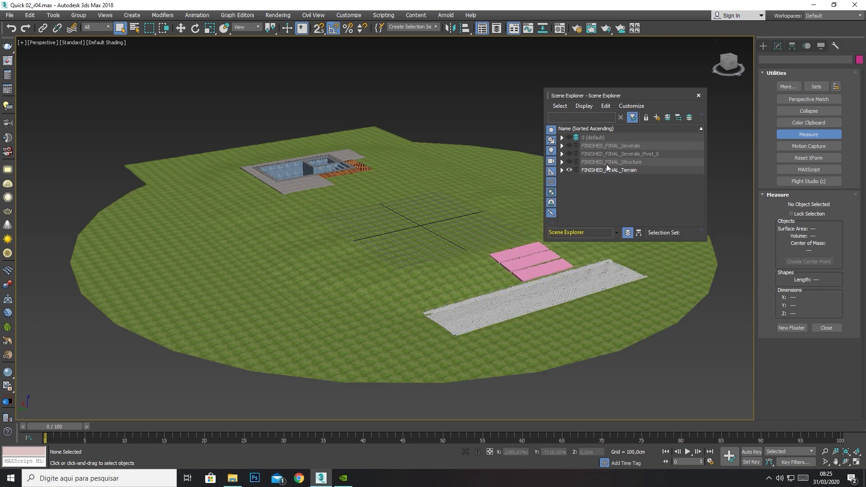
left_click(569, 162)
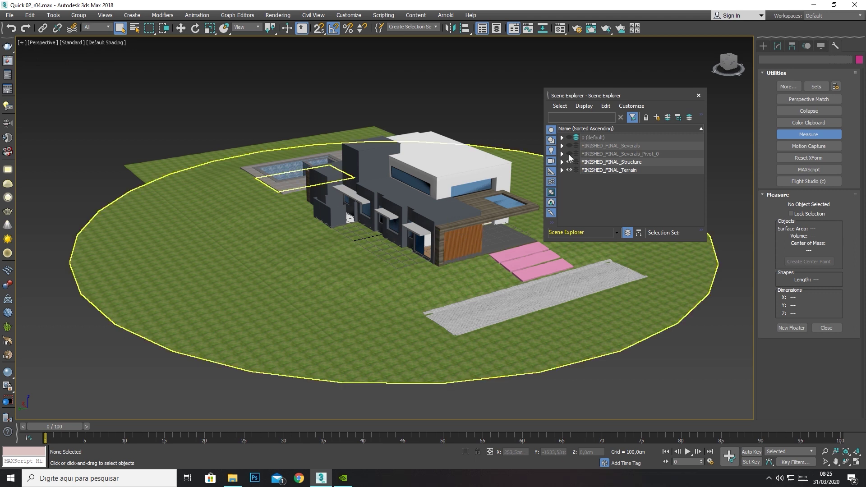
left_click(569, 154)
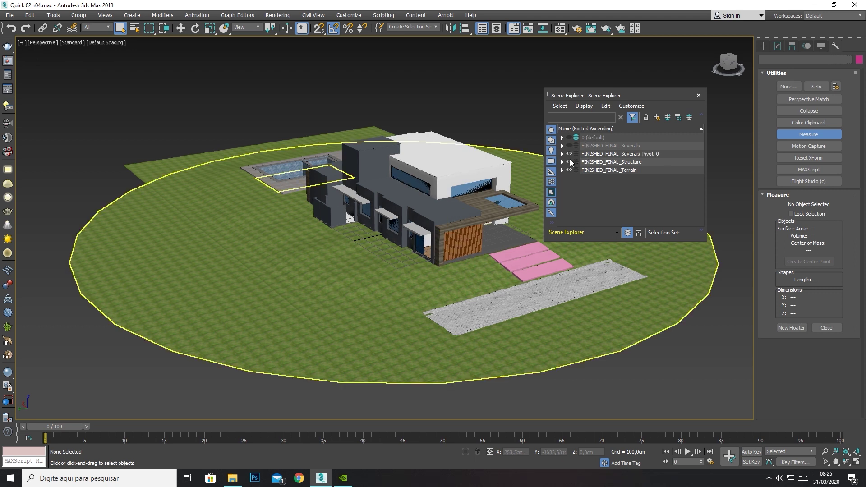
left_click(569, 162)
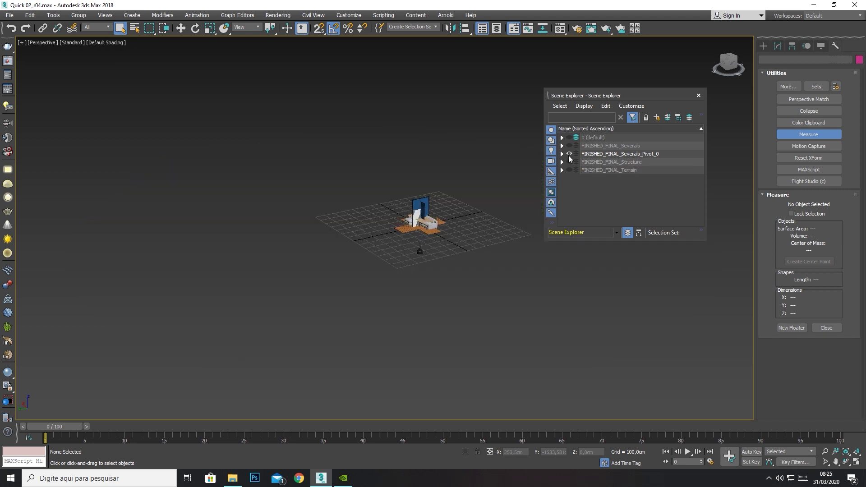
left_click(569, 154)
left_click(569, 154)
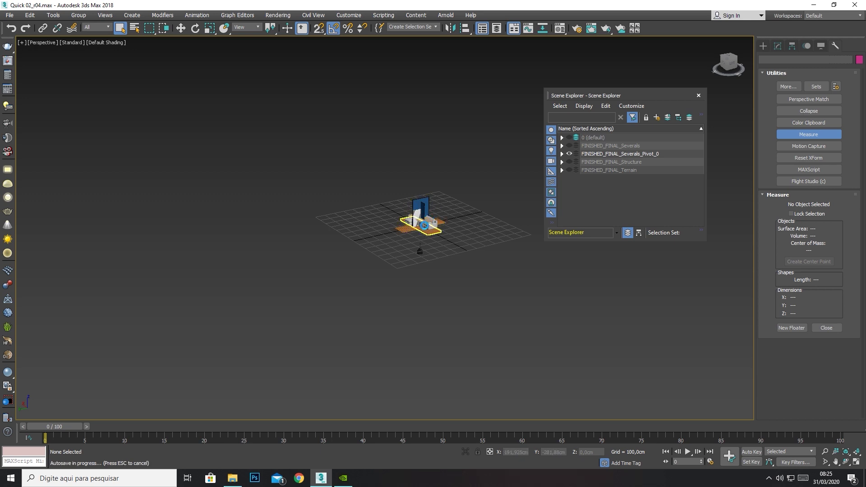
Inspect FINISHED_FINAL_Severals alone, then hide it, leaving only 0 (default) visible
scroll(424, 225, "up", 2)
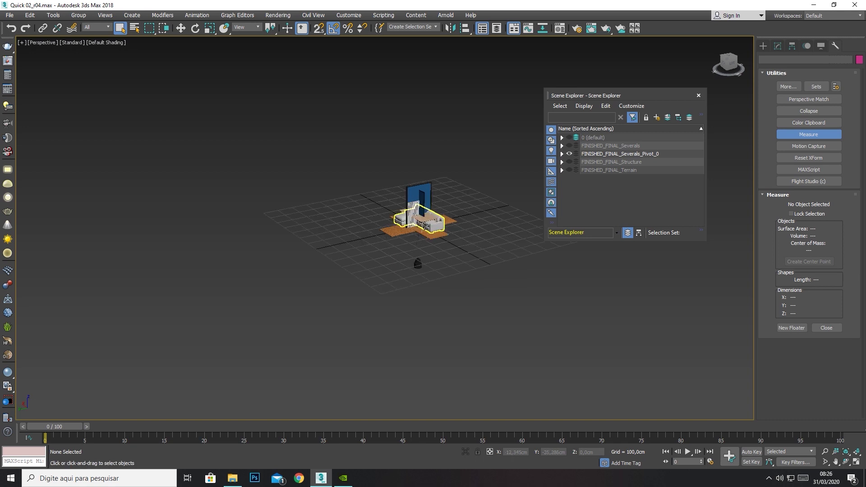
scroll(424, 225, "up", 5)
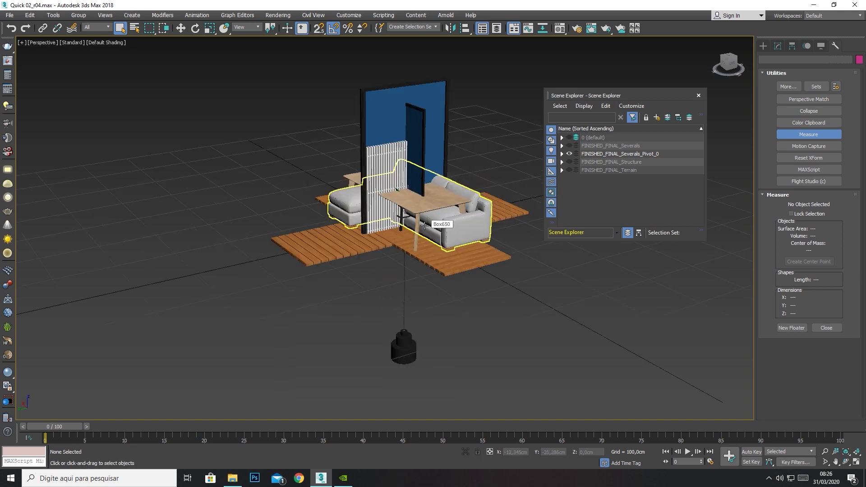
left_click(569, 154)
left_click(569, 146)
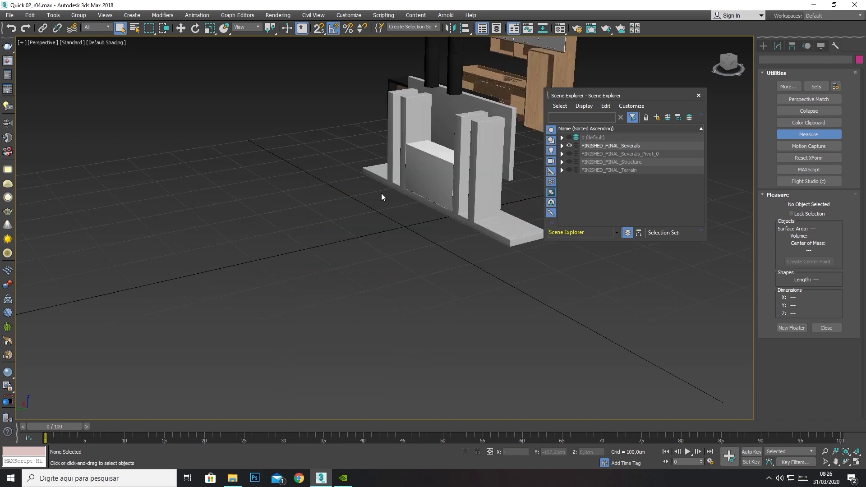
scroll(342, 222, "down", 3)
scroll(341, 222, "down", 5)
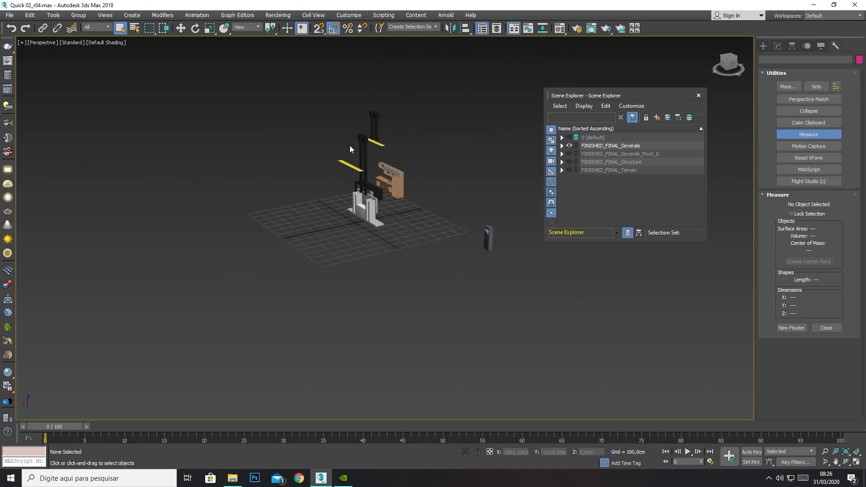
left_click(569, 145)
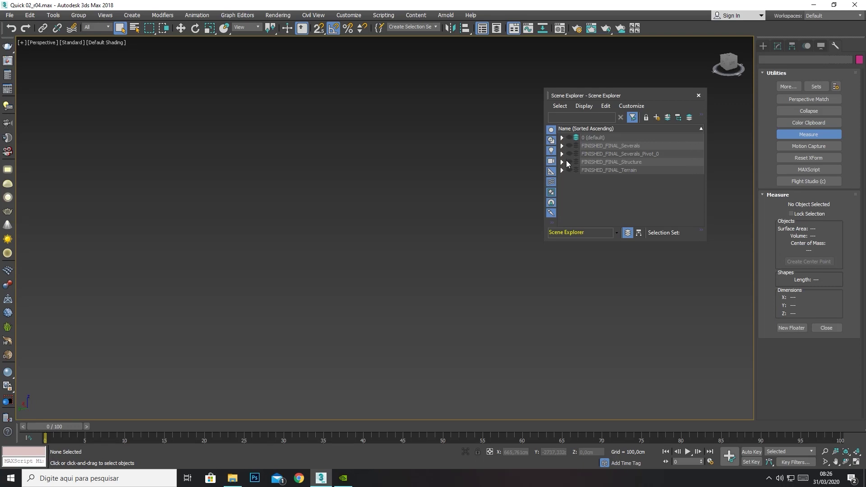
left_click(569, 137)
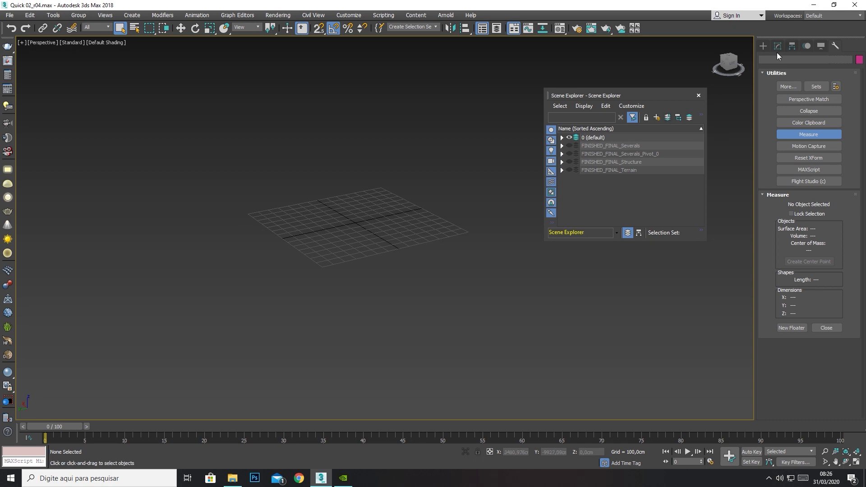
Draw a standard primitive Box on the empty grid
left_click(762, 47)
left_click(791, 101)
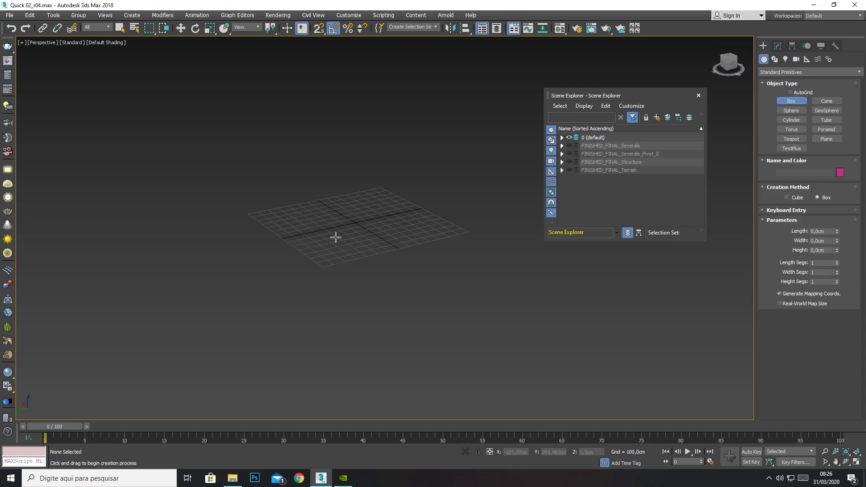
left_click_drag(335, 237, 307, 278)
left_click(321, 210)
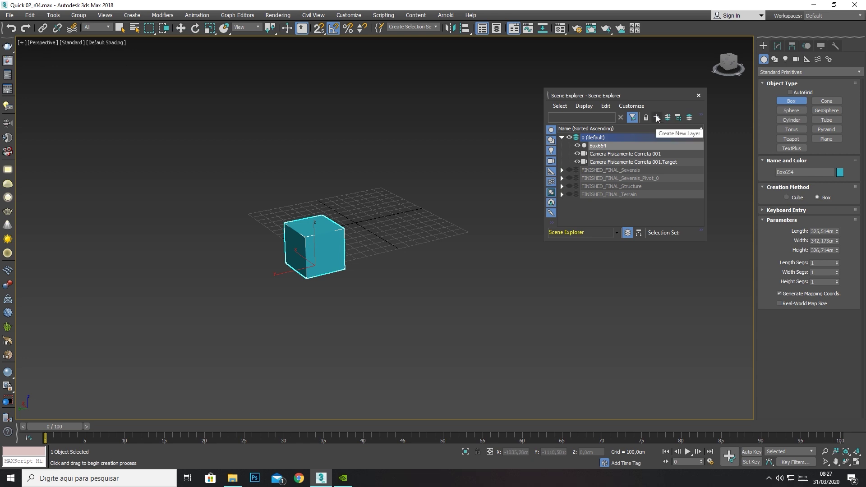
Put the box in a new layer named Test, verify its visibility, and reselect the box
left_click(656, 118)
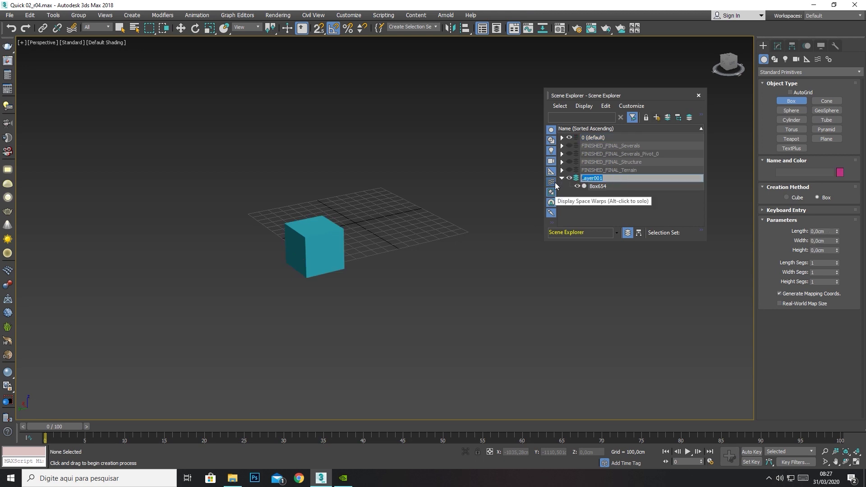
type("Test")
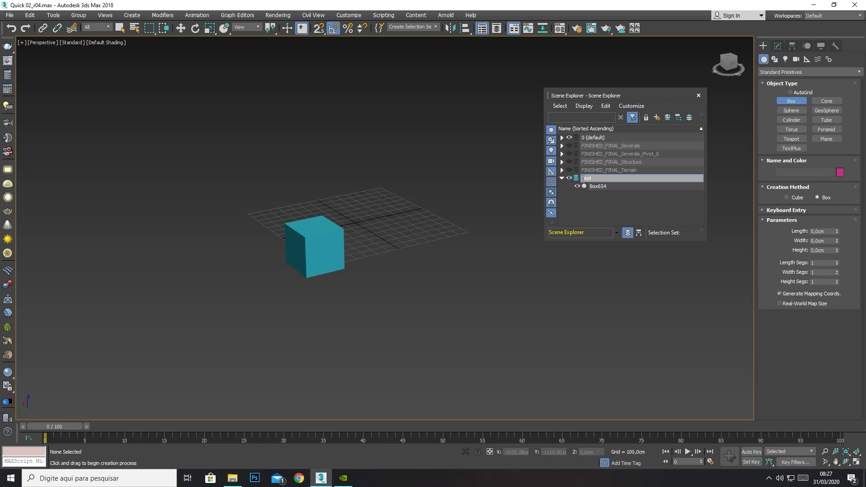
left_click(569, 178)
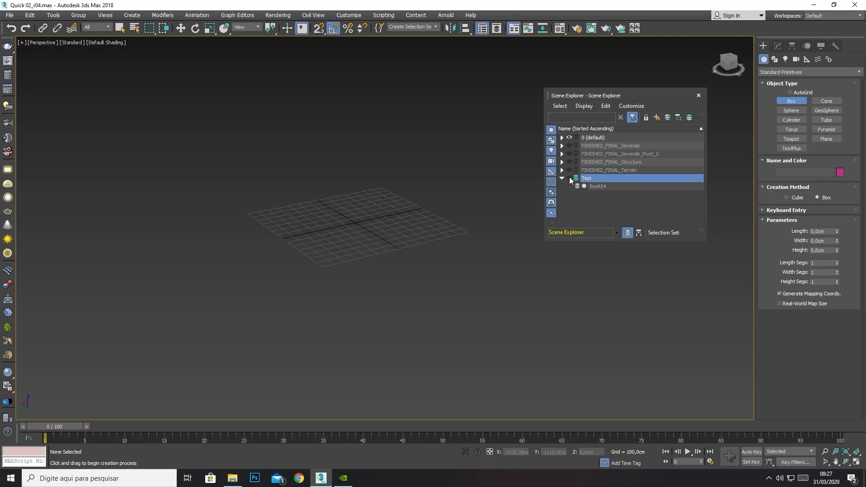
left_click(569, 178)
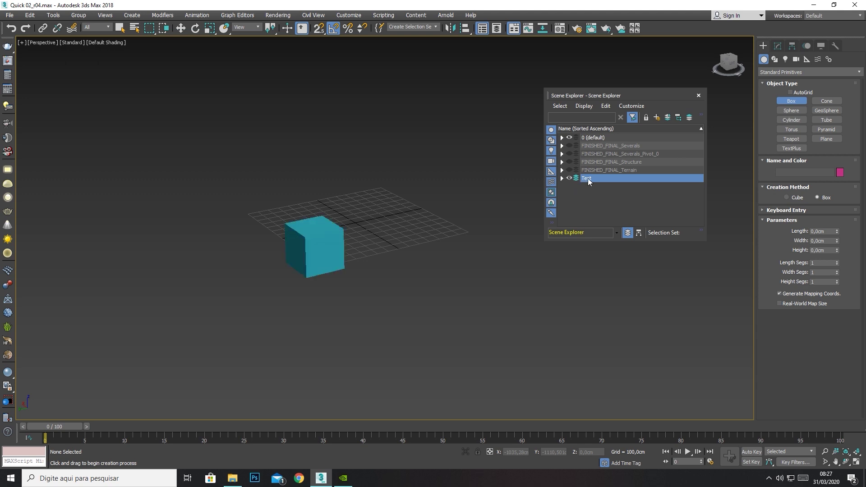
left_click(327, 239)
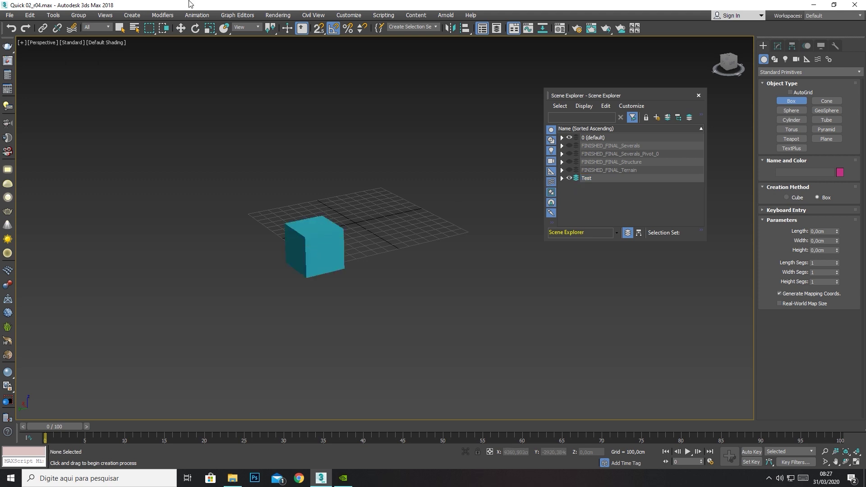
left_click(180, 28)
left_click(329, 259)
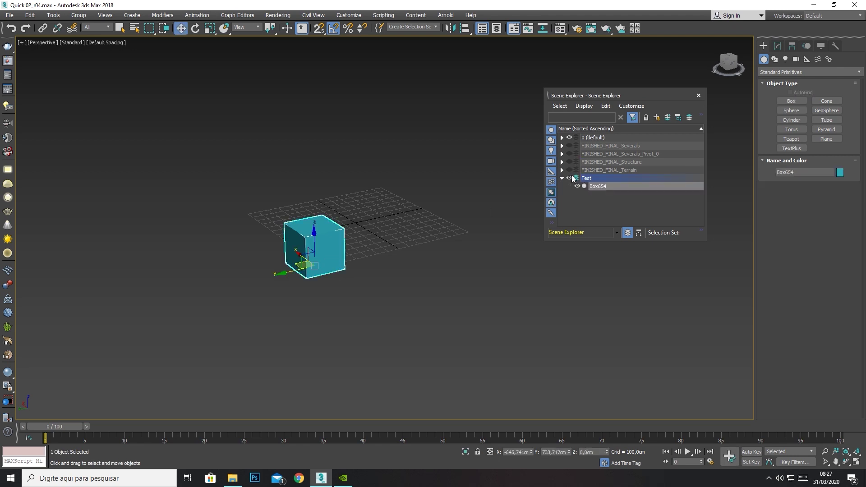
Make 0 (default) active, add Box654 to it, and deselect the box
left_click(576, 138)
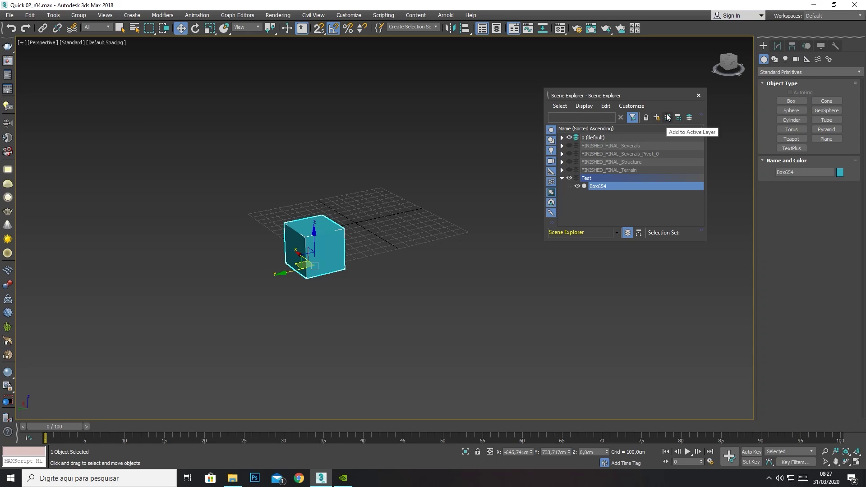
left_click(667, 117)
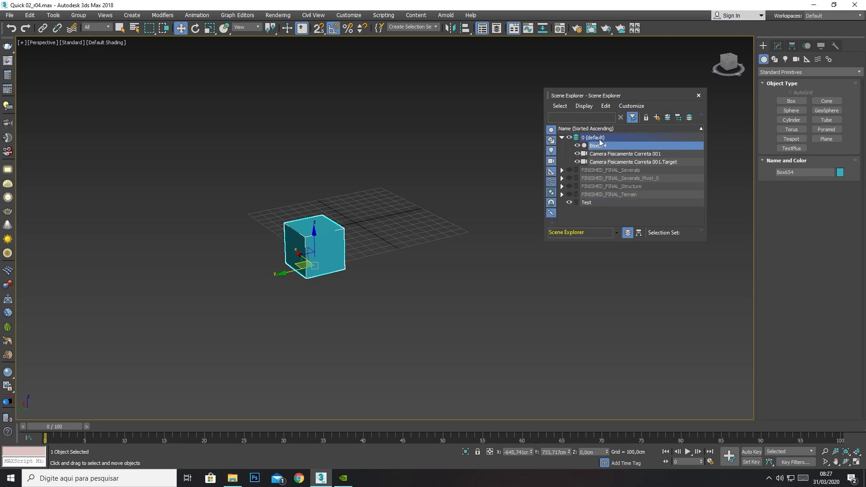
left_click(569, 138)
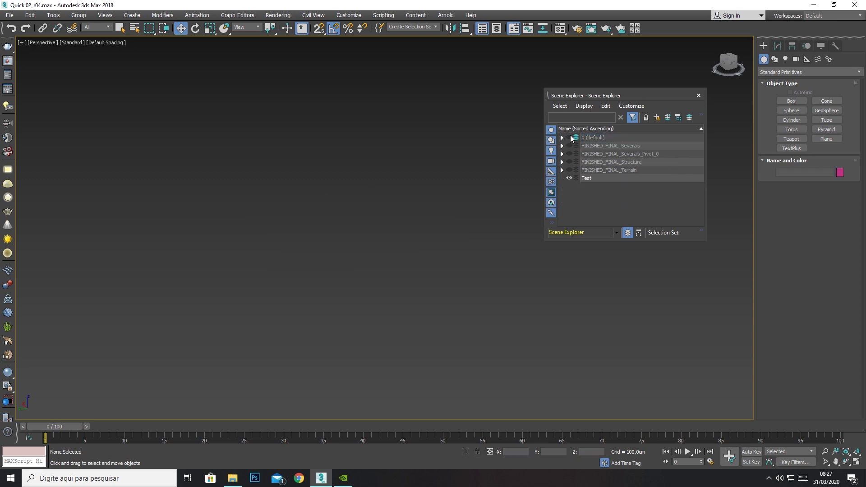